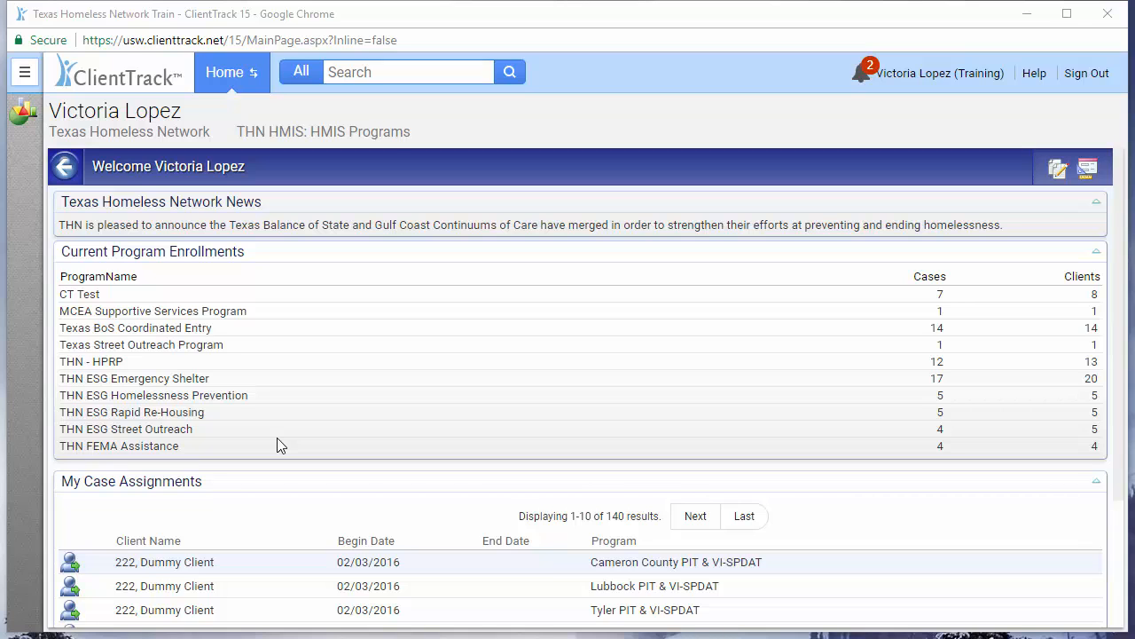
Open the HMIS APR v5.1 CSV Export from the APR v5.1 group of the HUD / HMIS reports.
{"action": "left_click", "coordinate": [25, 78]}
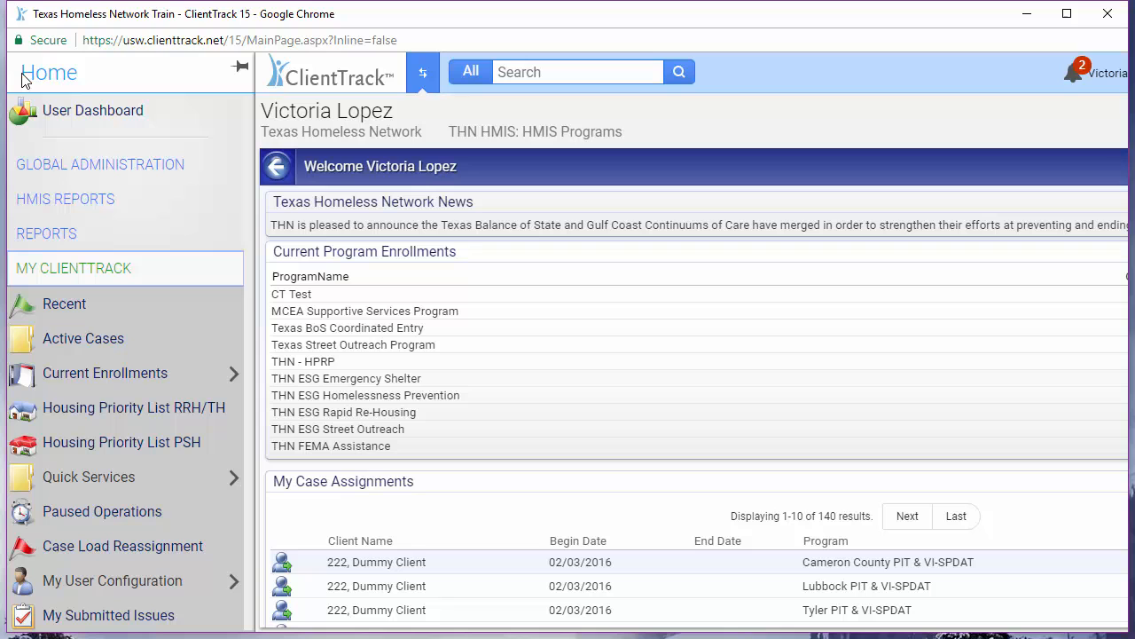
{"action": "left_click", "coordinate": [43, 197]}
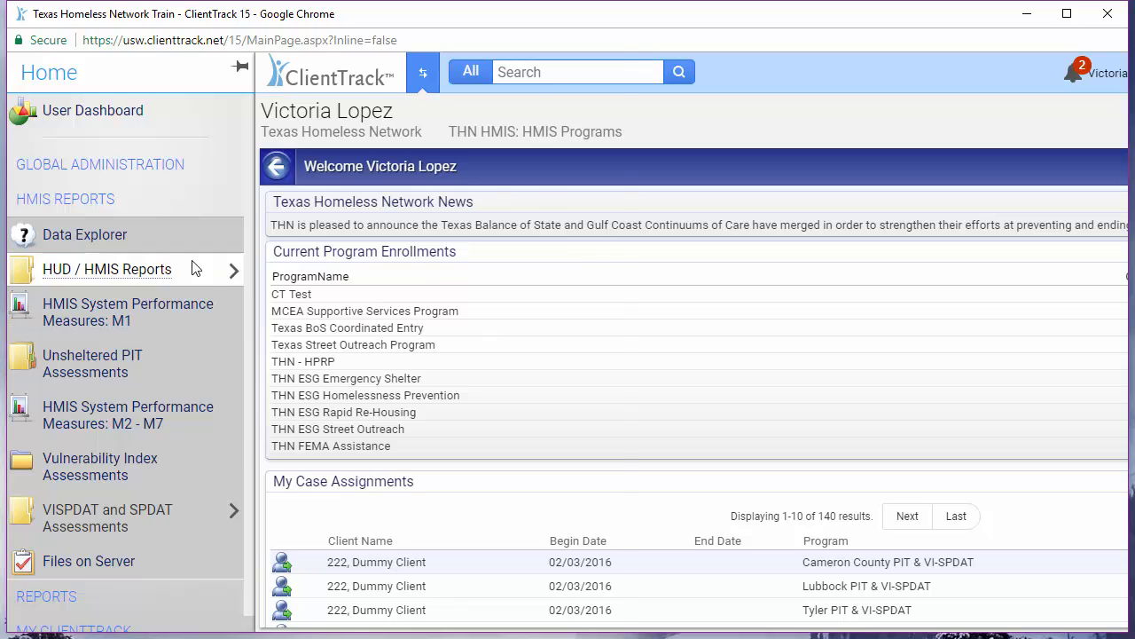
{"action": "mouse_move", "coordinate": [195, 268]}
{"action": "mouse_move", "coordinate": [416, 532]}
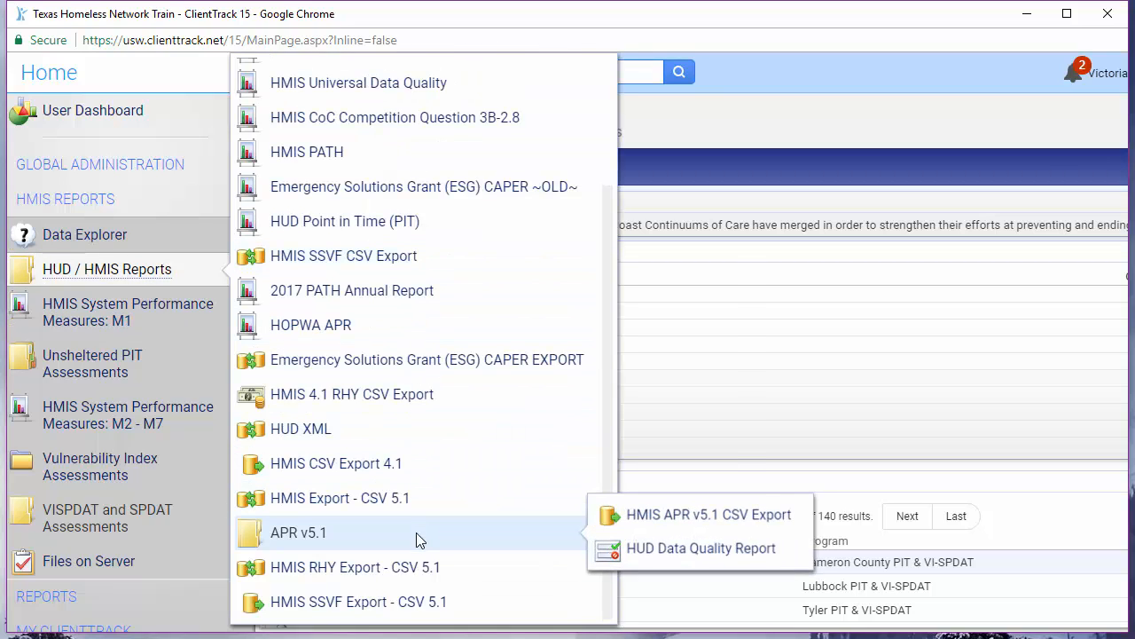
{"action": "left_click", "coordinate": [680, 524]}
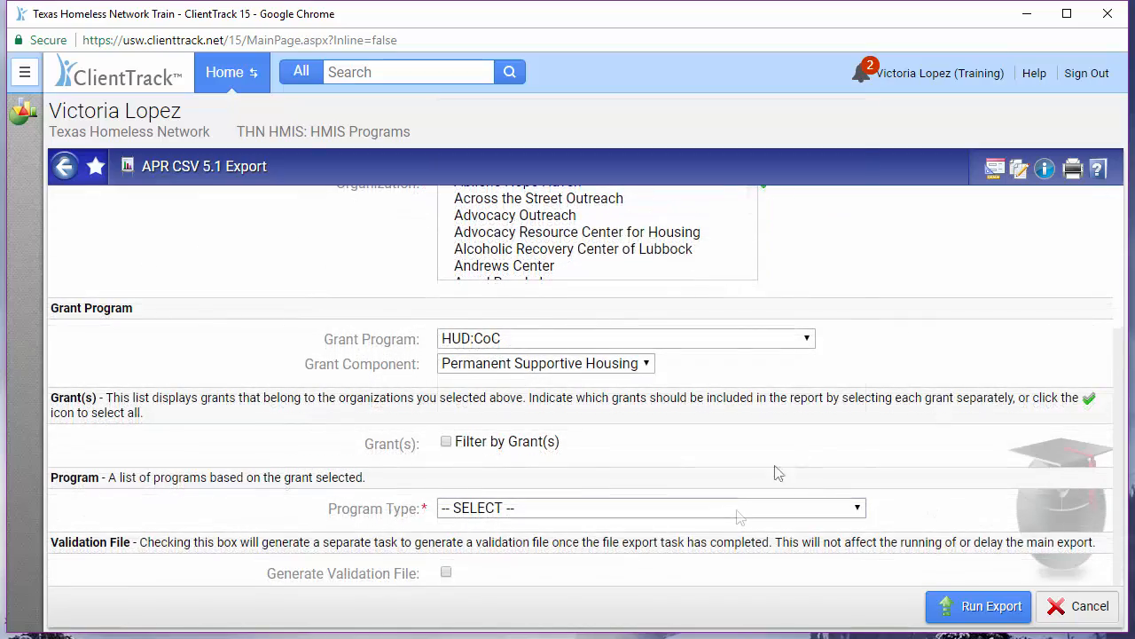
Set the program type to PH - Permanent Supportive Housing (disability required for entry), select THN HUD:CoC Permanent Supportive Housing, and enable validation file generation.
{"action": "left_click", "coordinate": [772, 508]}
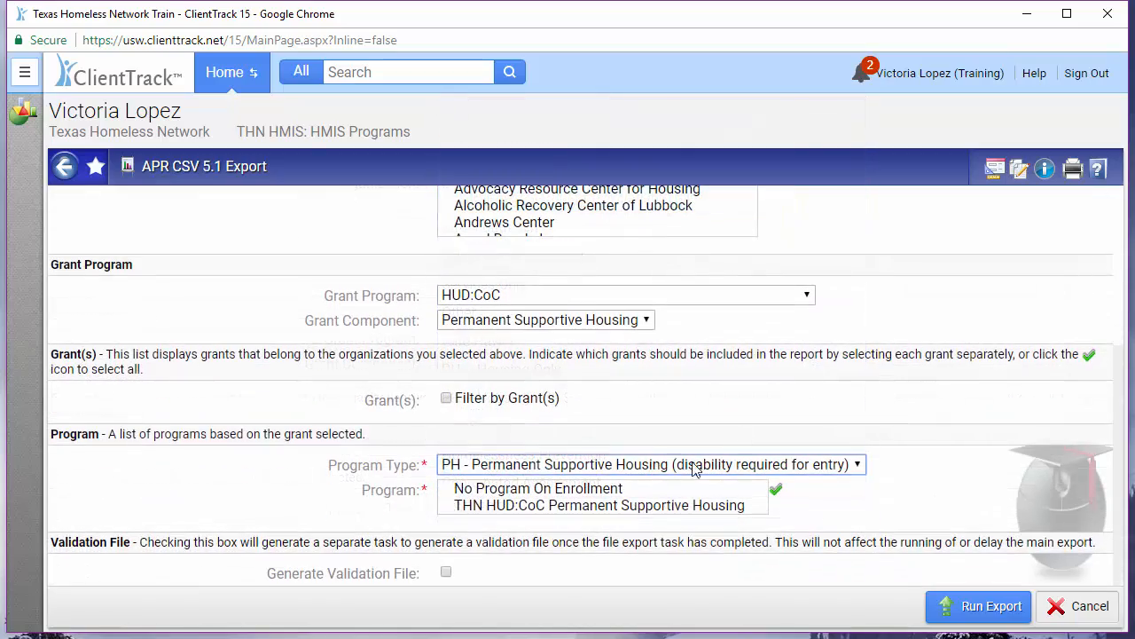
{"action": "left_click", "coordinate": [674, 505]}
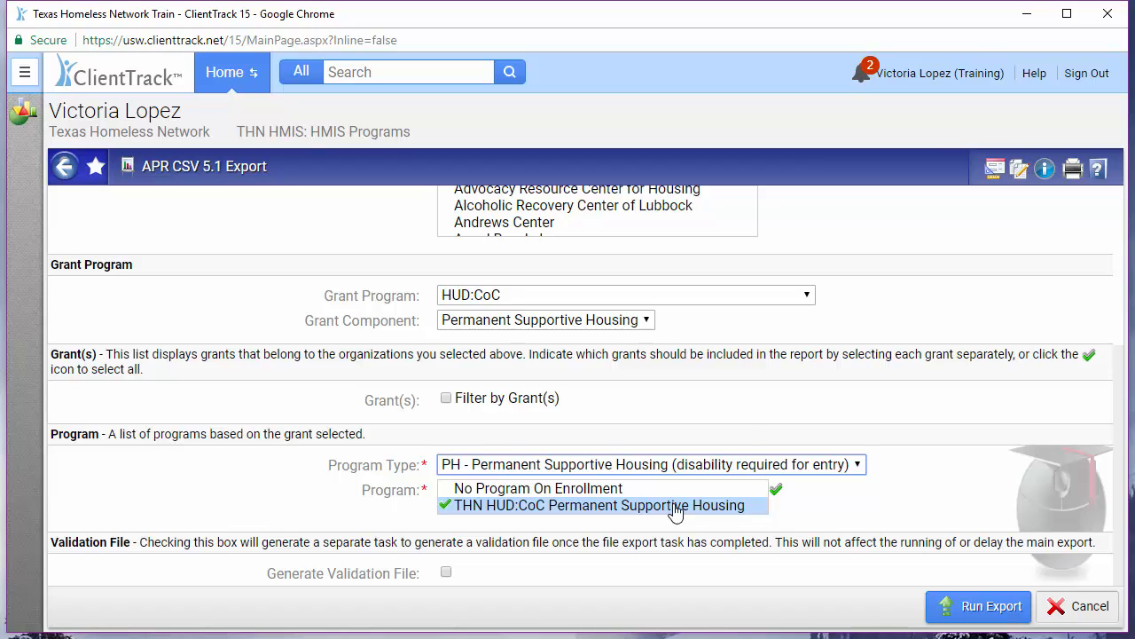
{"action": "left_click", "coordinate": [446, 574]}
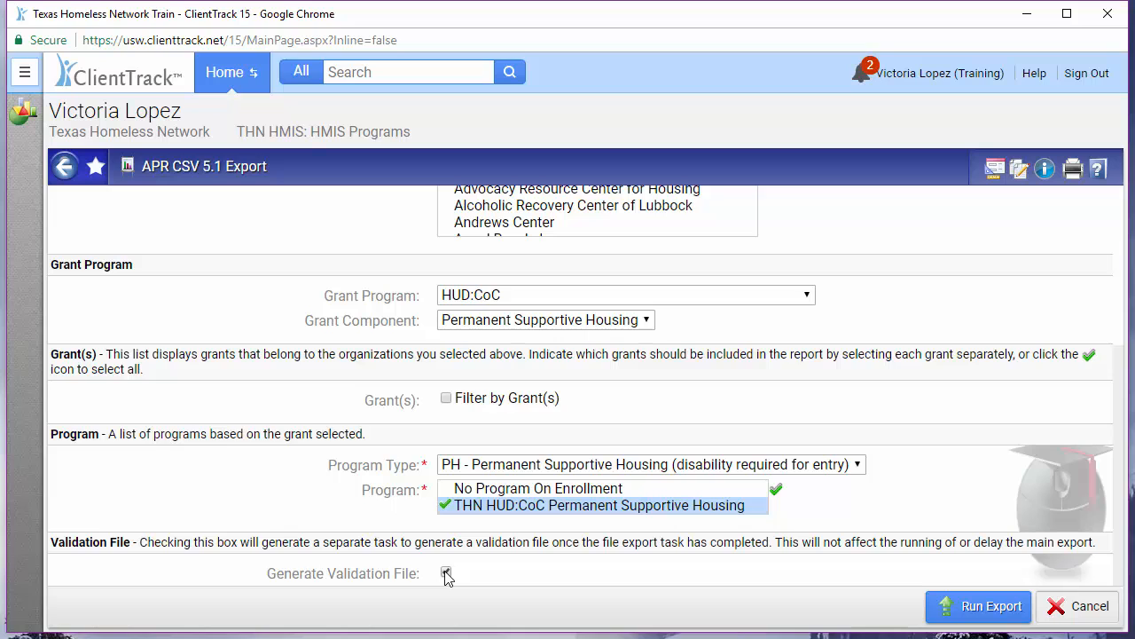
Run the export encrypted, entering and confirming the encryption password and including the CSV header row, and acknowledge the queued export.
{"action": "left_click", "coordinate": [970, 612]}
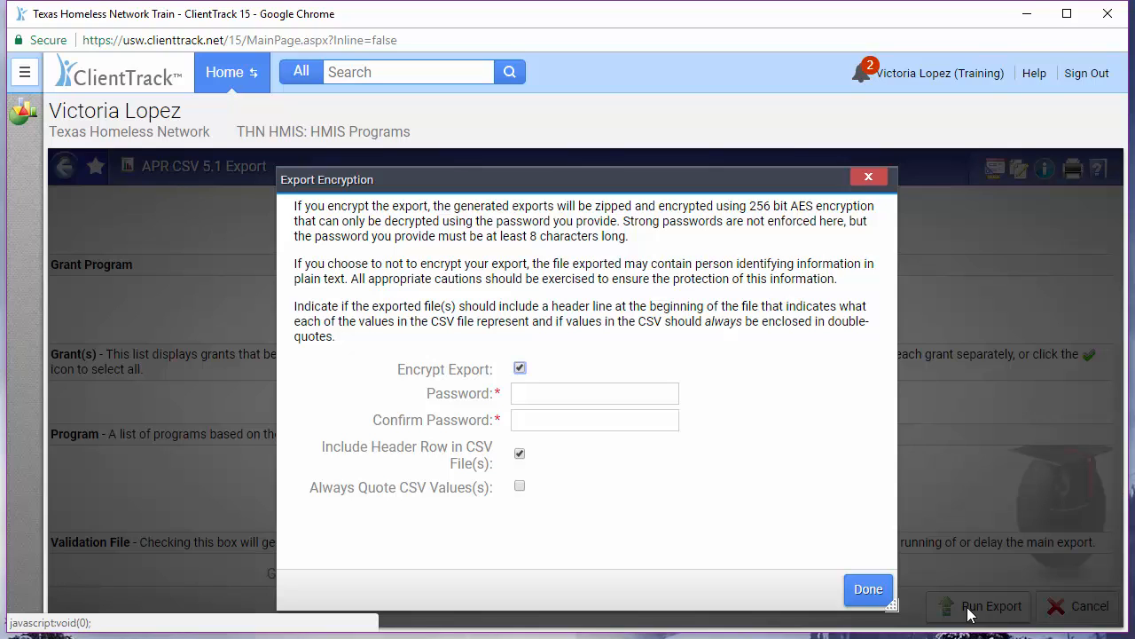
{"action": "left_click", "coordinate": [638, 401]}
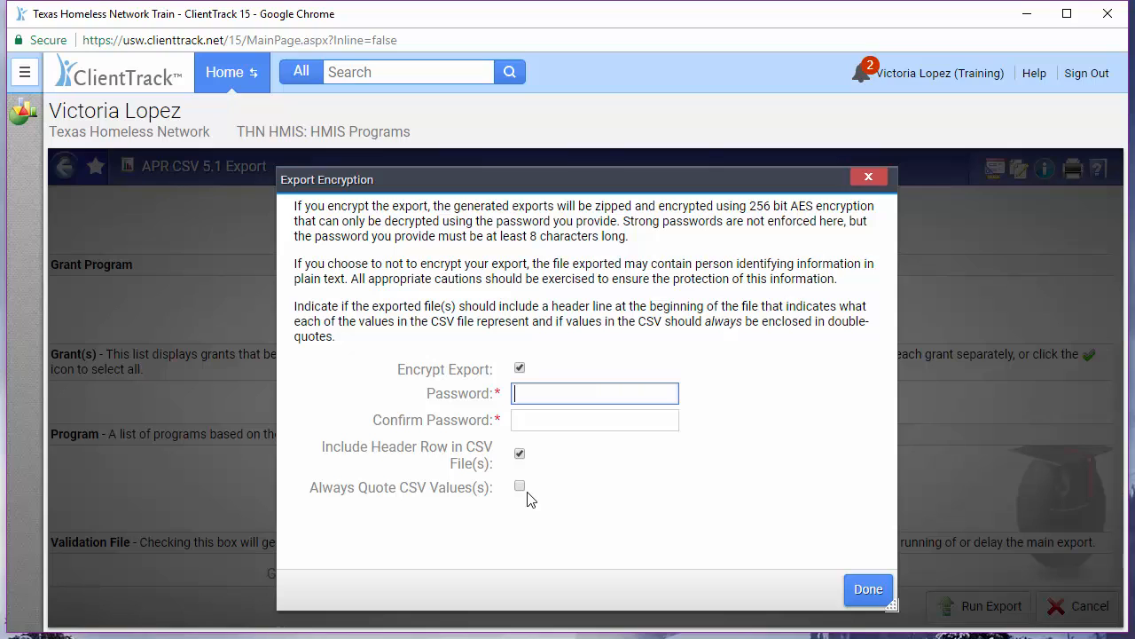
{"action": "left_click", "coordinate": [520, 369]}
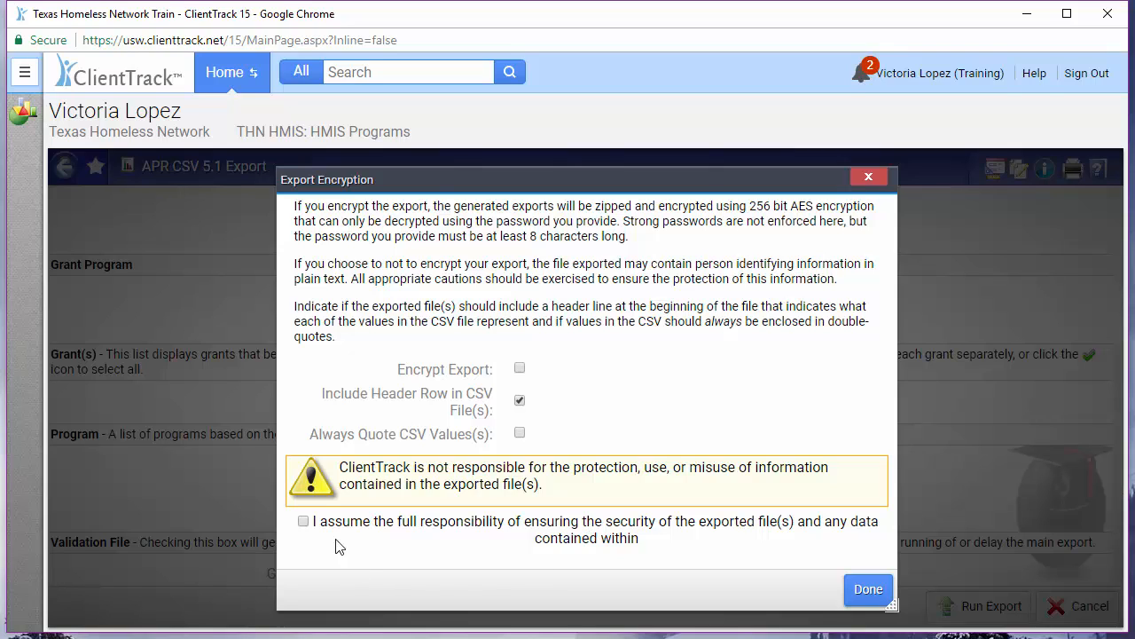
{"action": "left_click", "coordinate": [304, 522]}
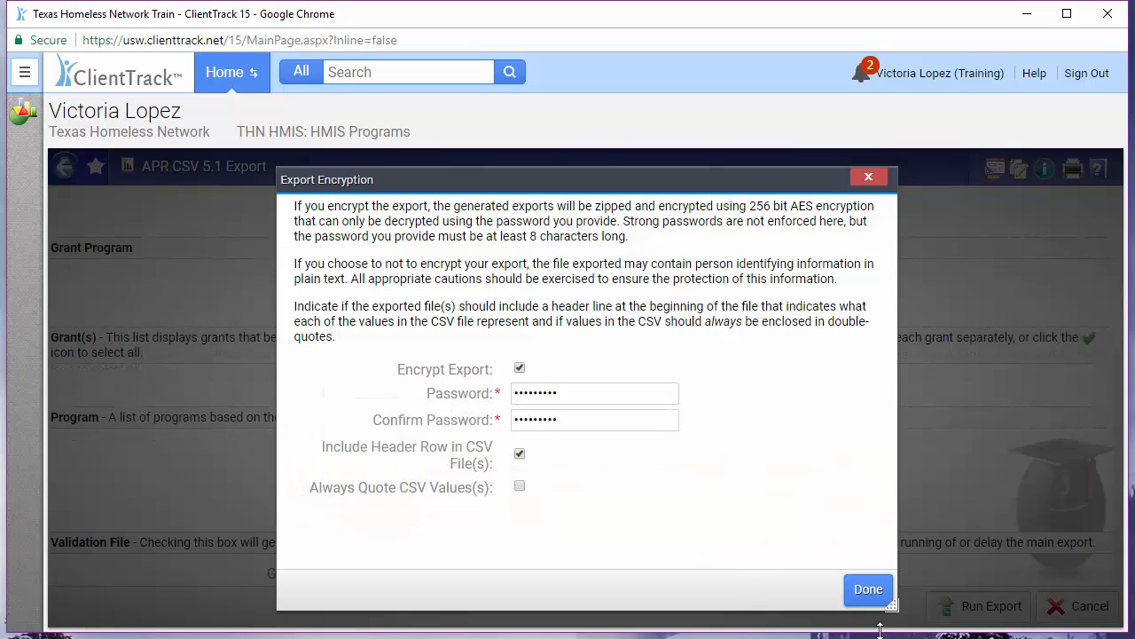
{"action": "left_click", "coordinate": [884, 593]}
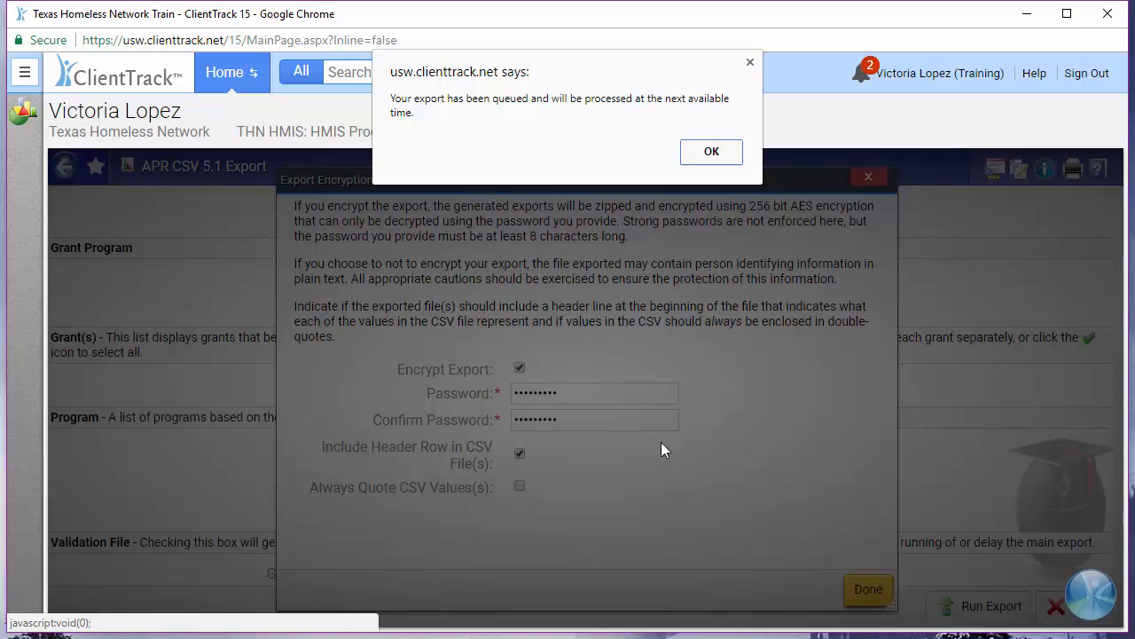
{"action": "left_click", "coordinate": [692, 153]}
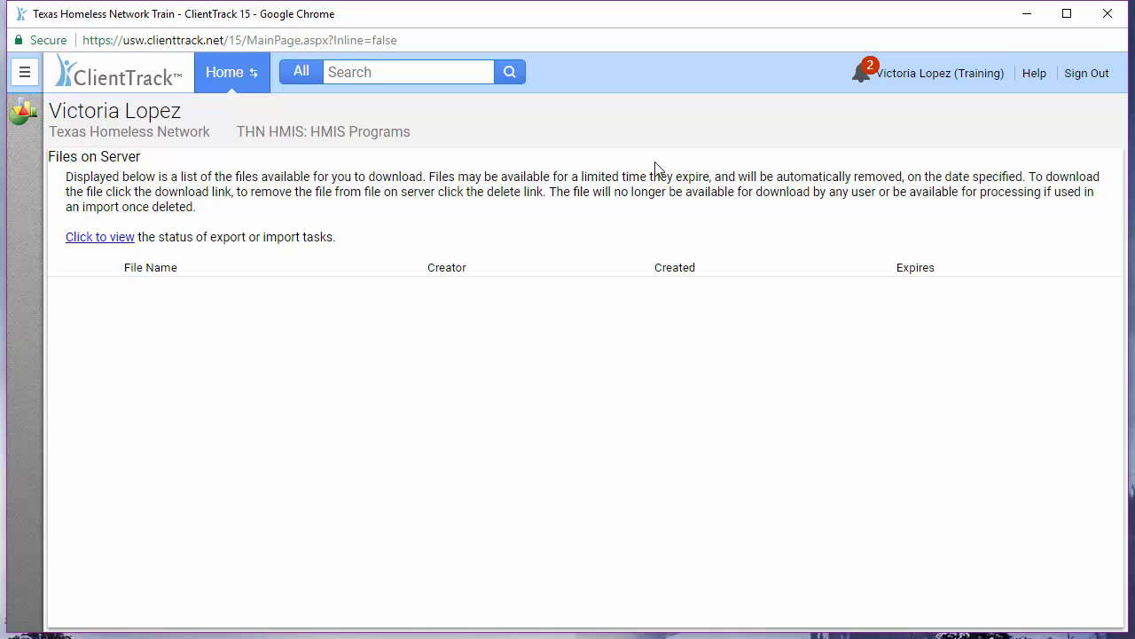
{"action": "left_click", "coordinate": [24, 72]}
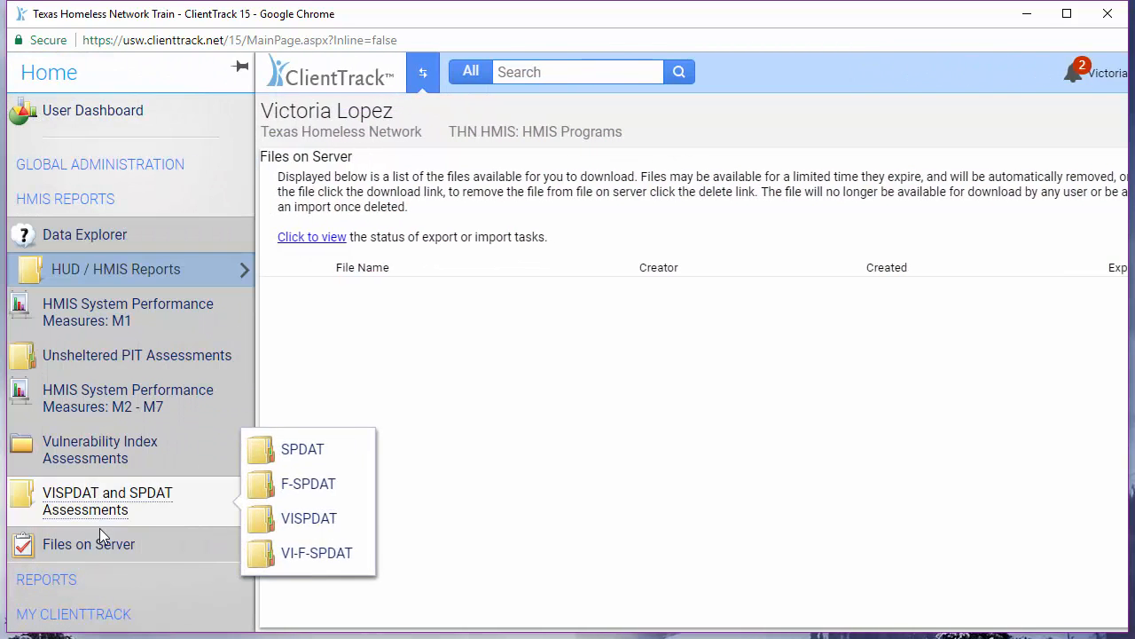
{"action": "left_click", "coordinate": [103, 578]}
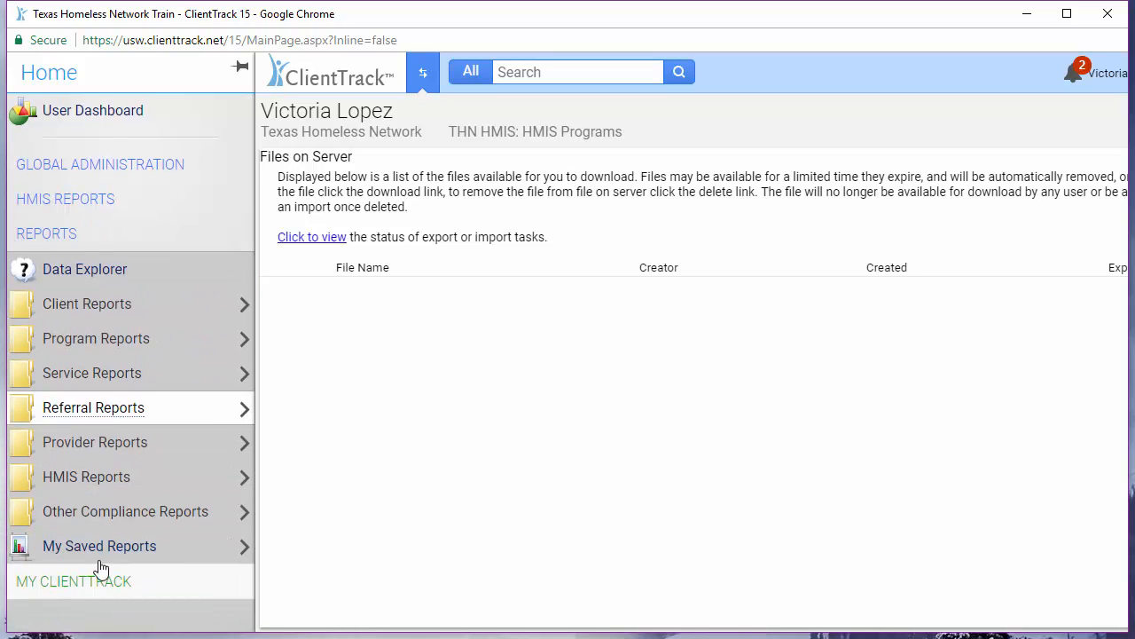
{"action": "mouse_move", "coordinate": [94, 550]}
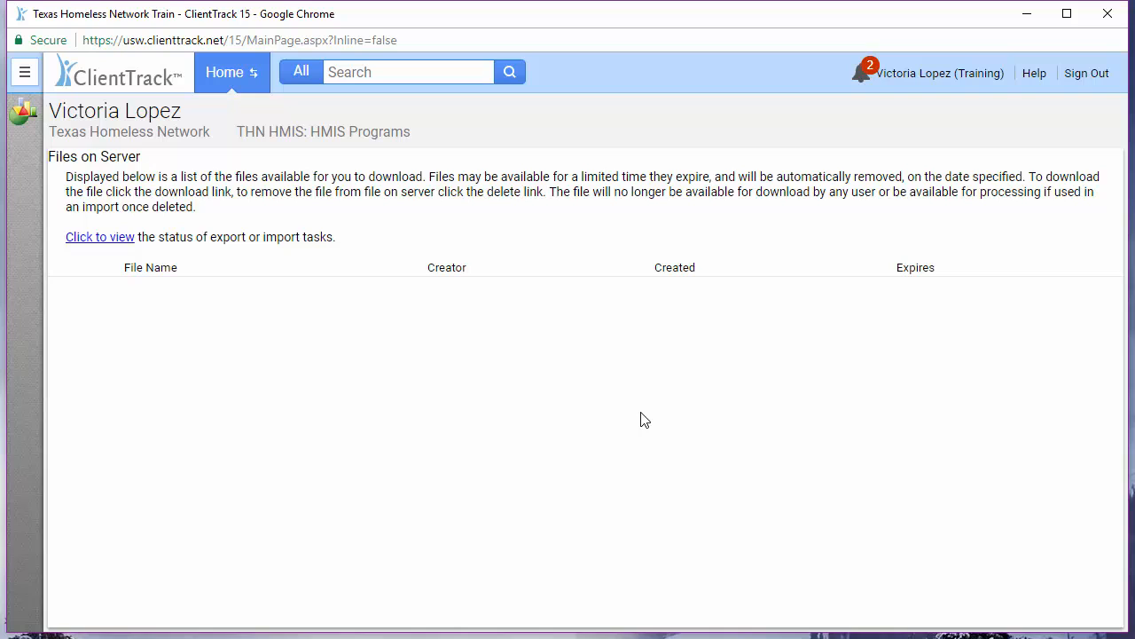
Check the status of the HMIS APR v5.1 export tasks in the task list and close it.
{"action": "left_click", "coordinate": [90, 239]}
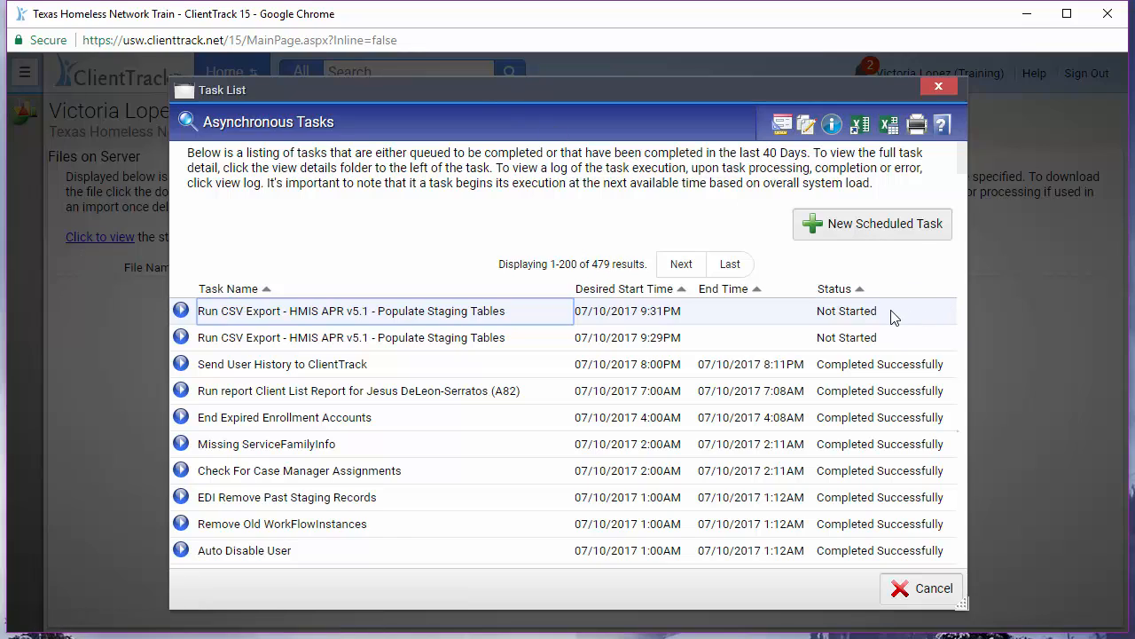
{"action": "left_click", "coordinate": [923, 588]}
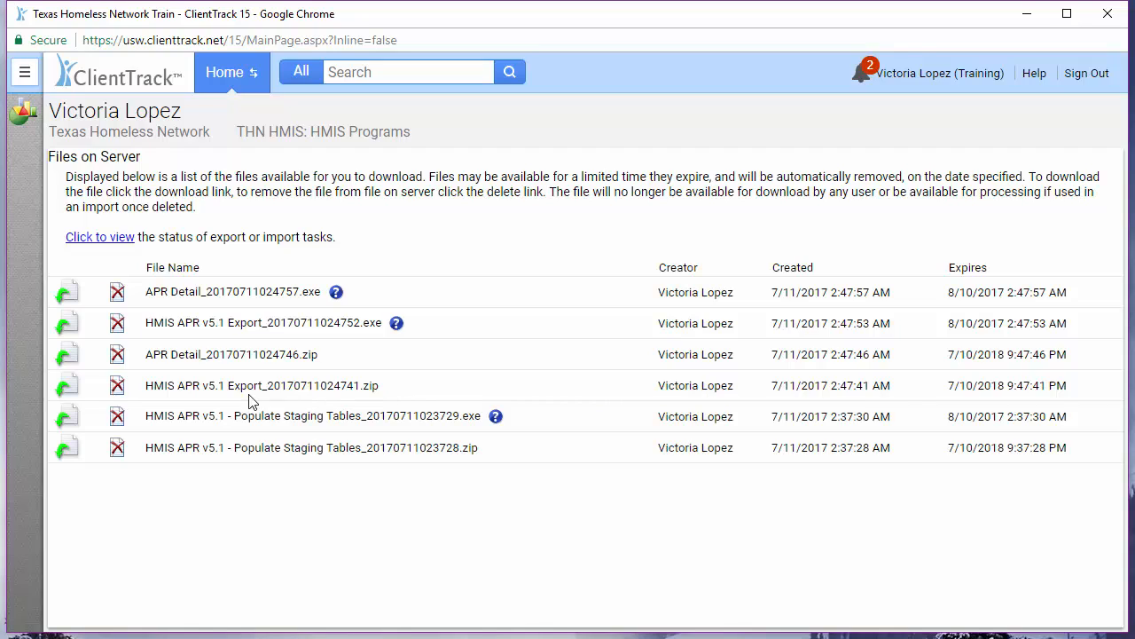
Download HMIS APR v5.1 Export_20170711024741.zip from the server files and open the downloaded archive.
{"action": "left_click", "coordinate": [69, 389]}
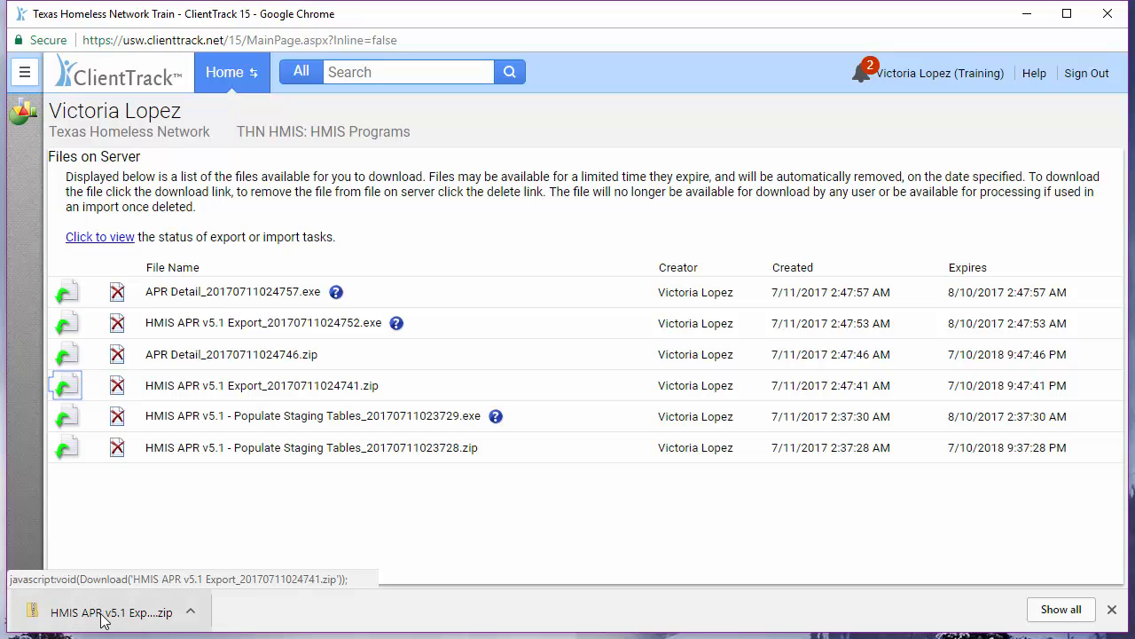
{"action": "left_click", "coordinate": [101, 618]}
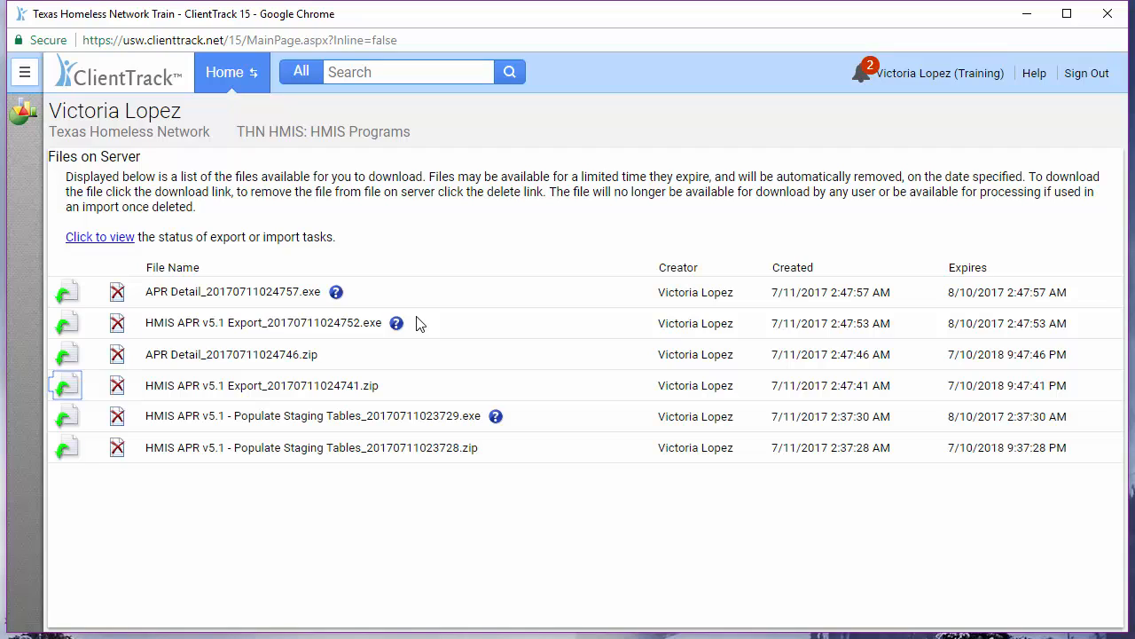
Download HMIS APR v5.1 Export_20170711024752.exe and run it despite the Windows Defender SmartScreen block.
{"action": "left_click", "coordinate": [65, 325]}
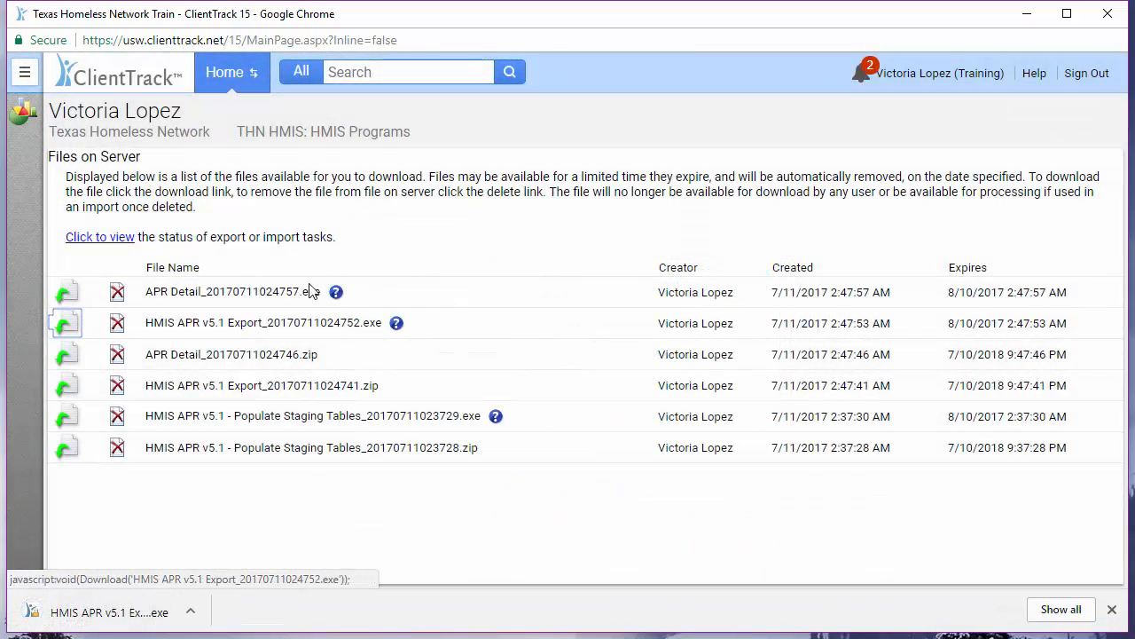
{"action": "left_click", "coordinate": [111, 593]}
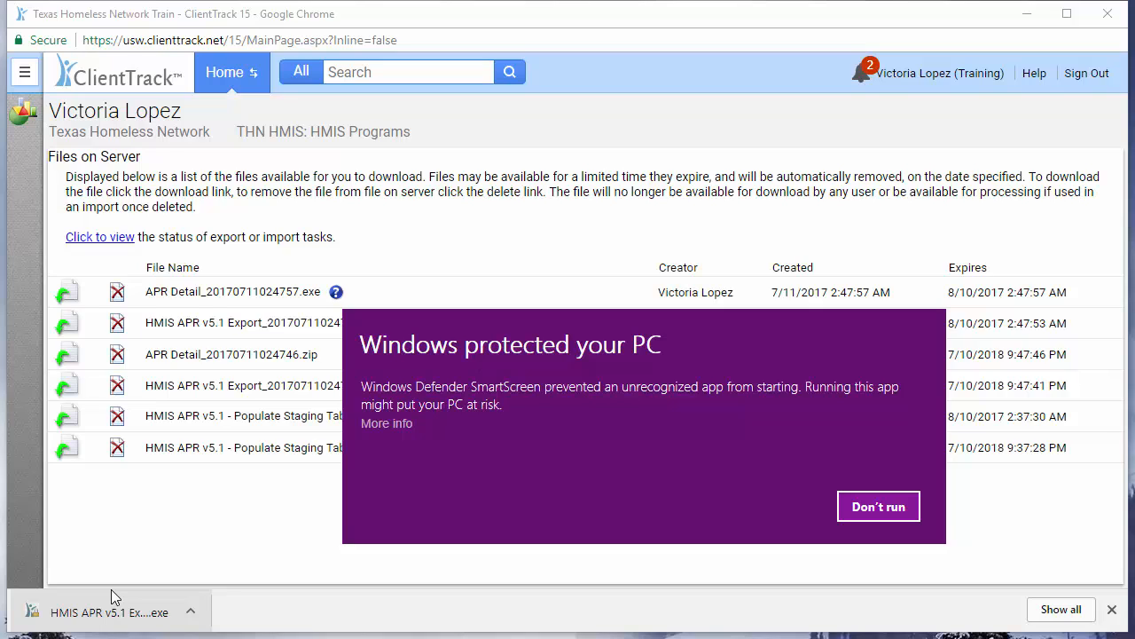
{"action": "left_click", "coordinate": [373, 428]}
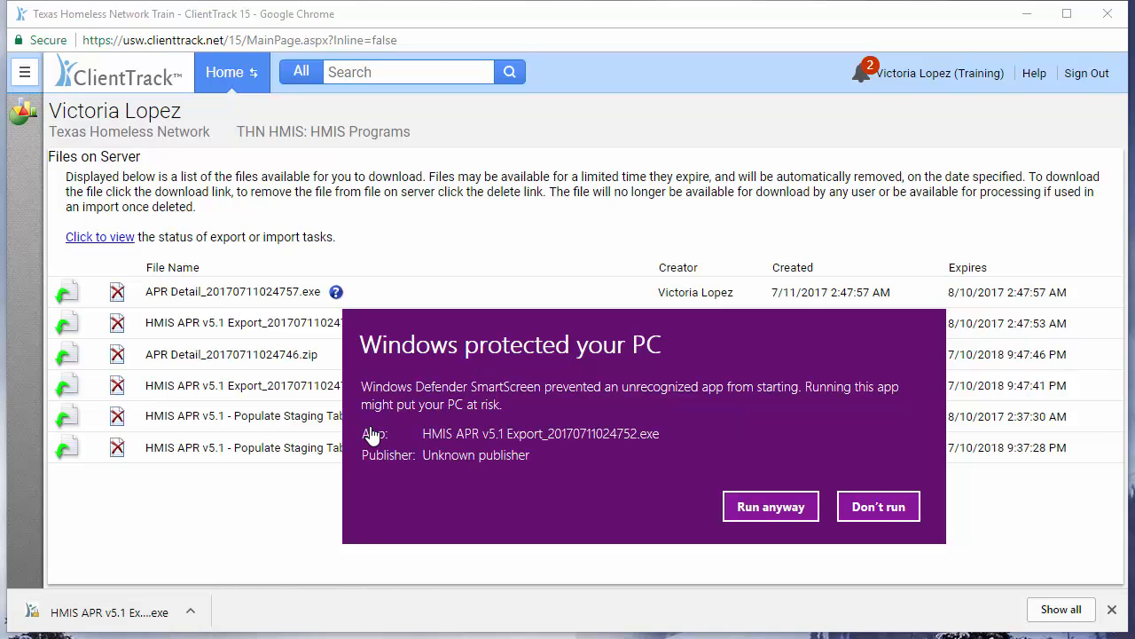
{"action": "left_click", "coordinate": [761, 506]}
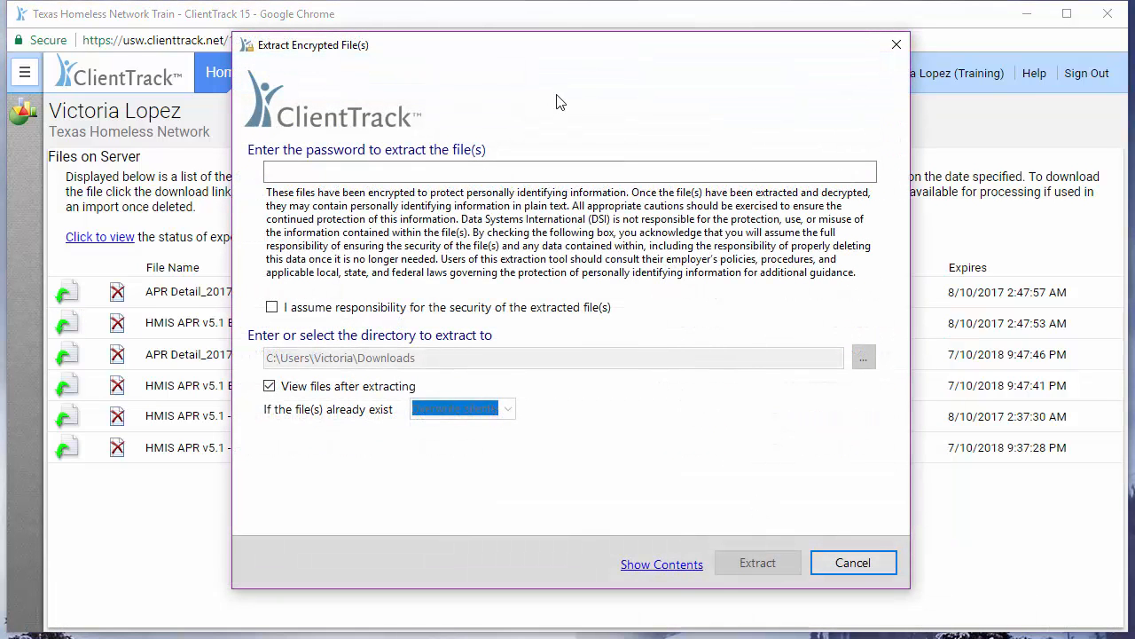
Enter the extraction password, accept responsibility for the files' security, and extract them to the Downloads folder.
{"action": "left_click", "coordinate": [399, 174]}
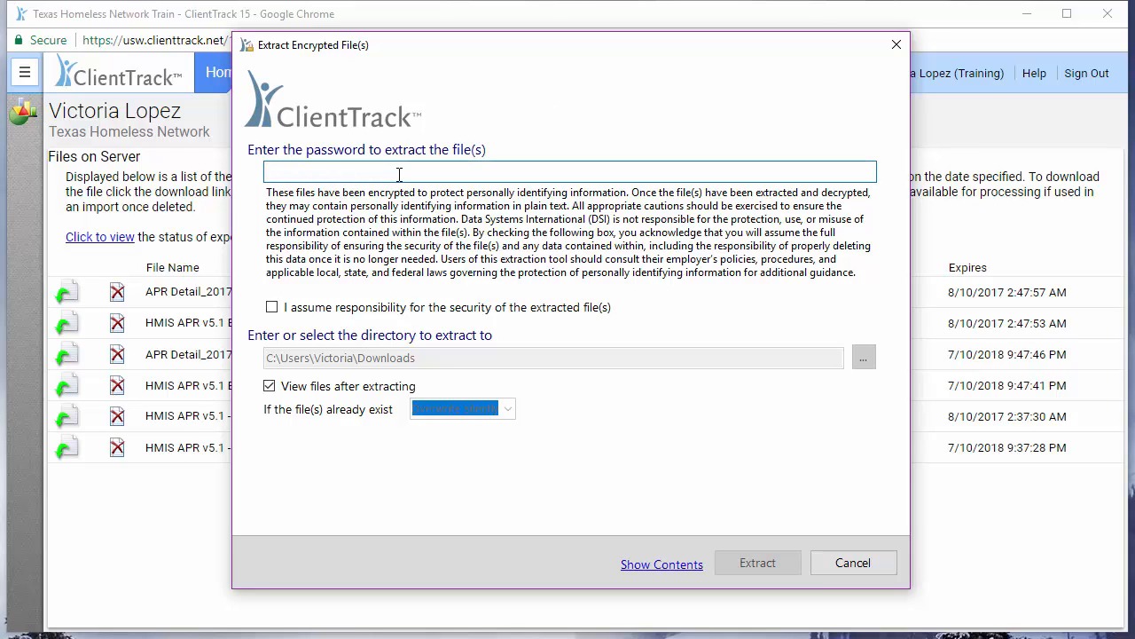
{"action": "type", "text": "••••••••••"}
{"action": "left_click", "coordinate": [410, 308]}
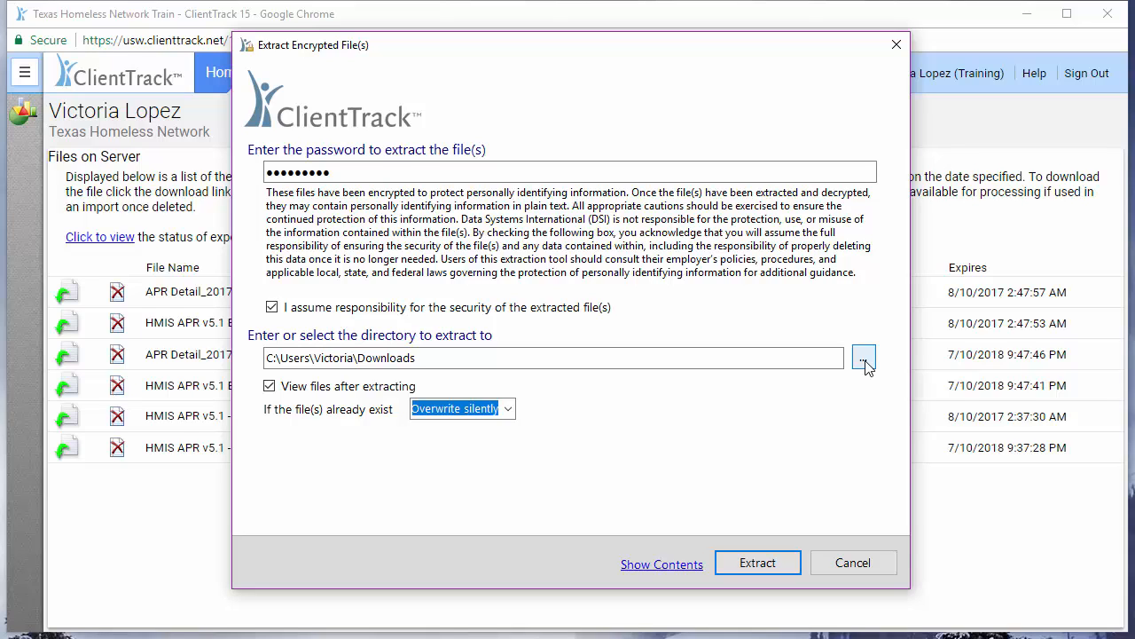
{"action": "left_click", "coordinate": [746, 565]}
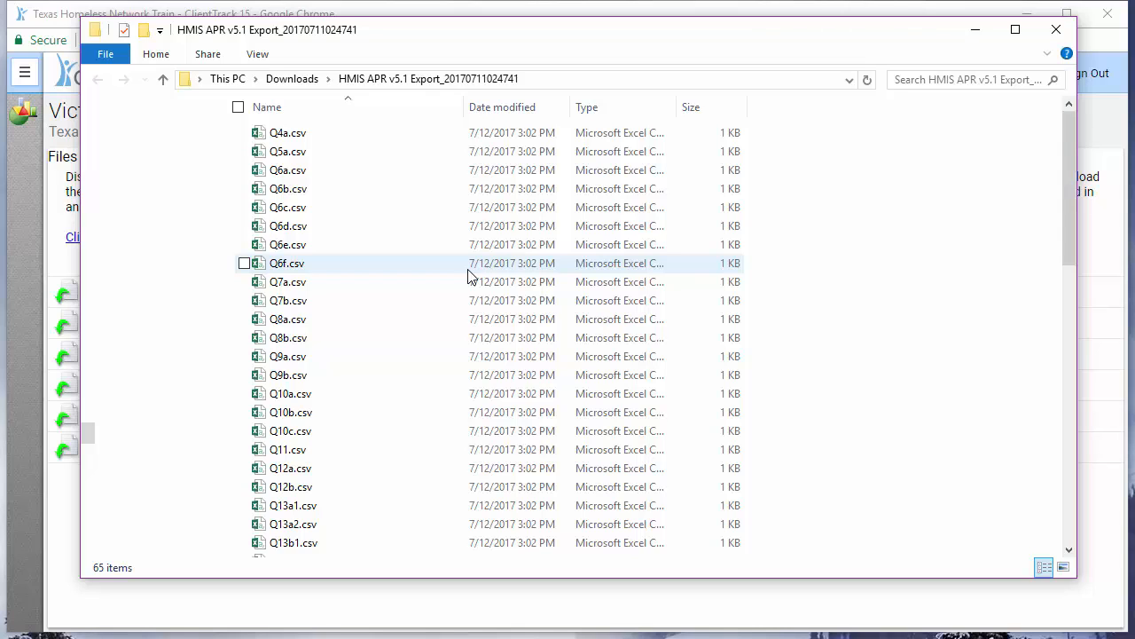
Compress all the extracted CSV files from Q4a.csv to Q27f.csv into a zip archive named APR CSV 5_1.
{"action": "left_click", "coordinate": [333, 140]}
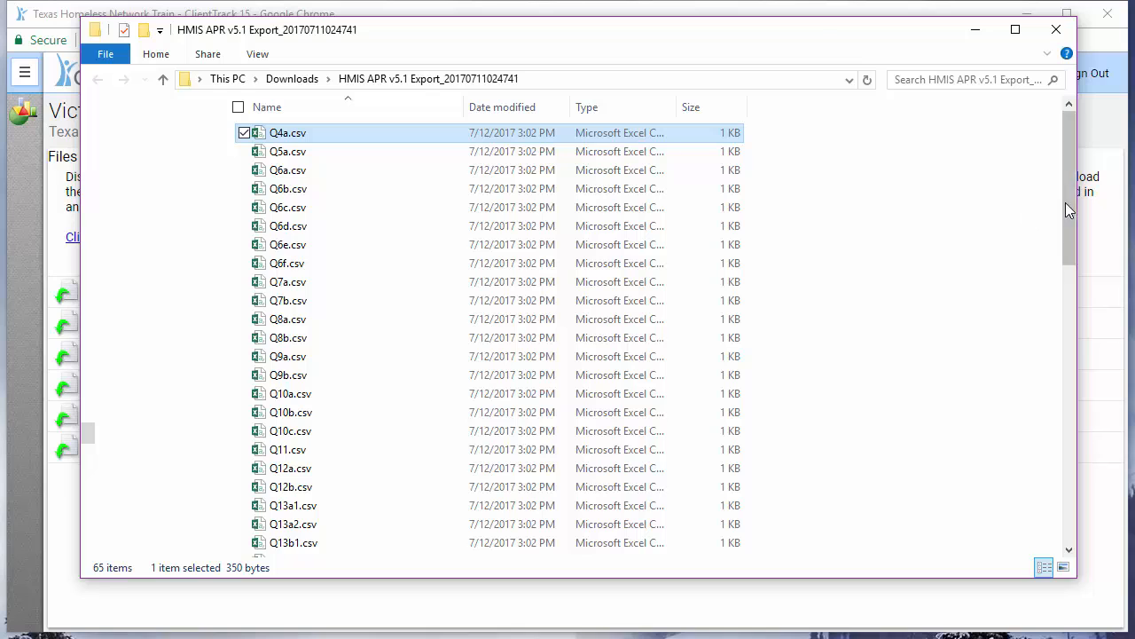
{"action": "left_click_drag", "start_coordinate": [1068, 213], "coordinate": [1067, 489]}
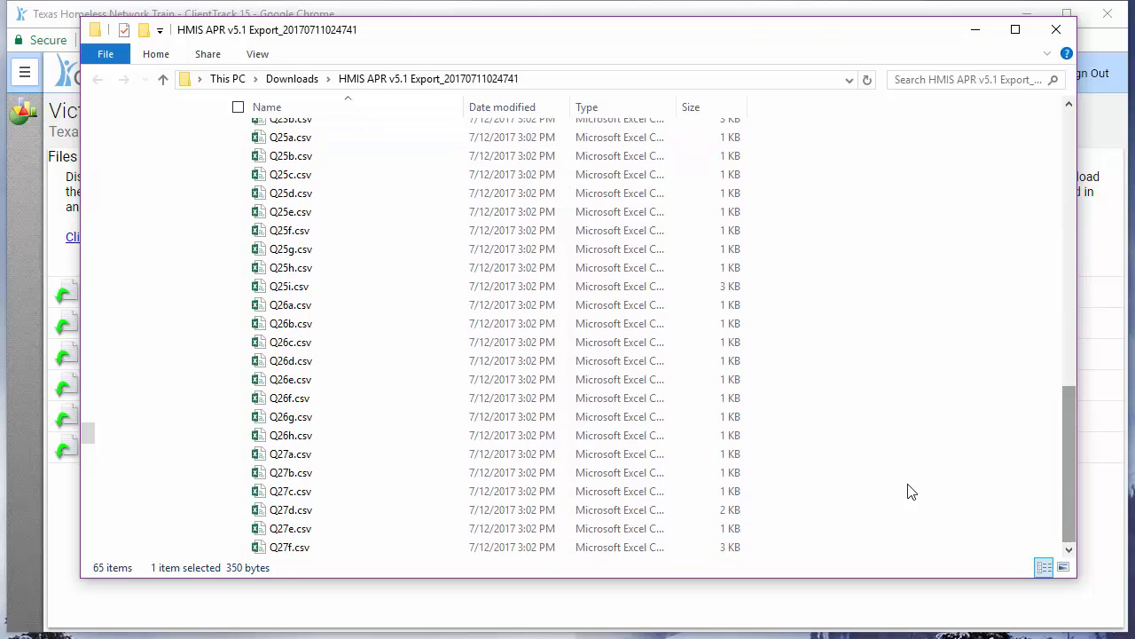
{"action": "left_click", "coordinate": [428, 547], "text": "shift"}
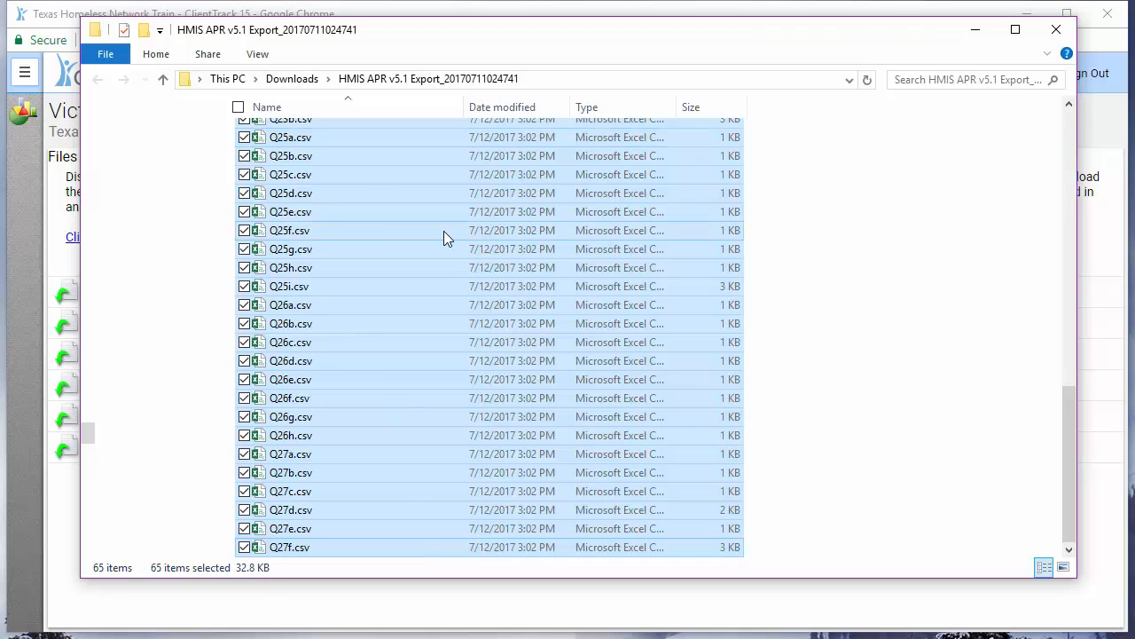
{"action": "right_click", "coordinate": [700, 231]}
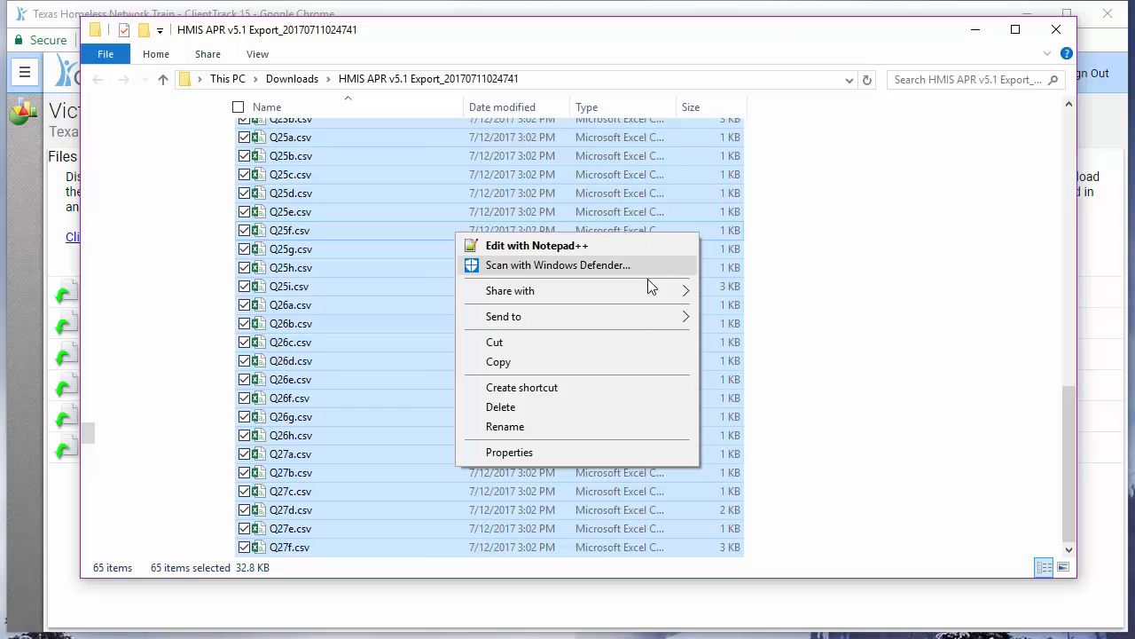
{"action": "mouse_move", "coordinate": [633, 320]}
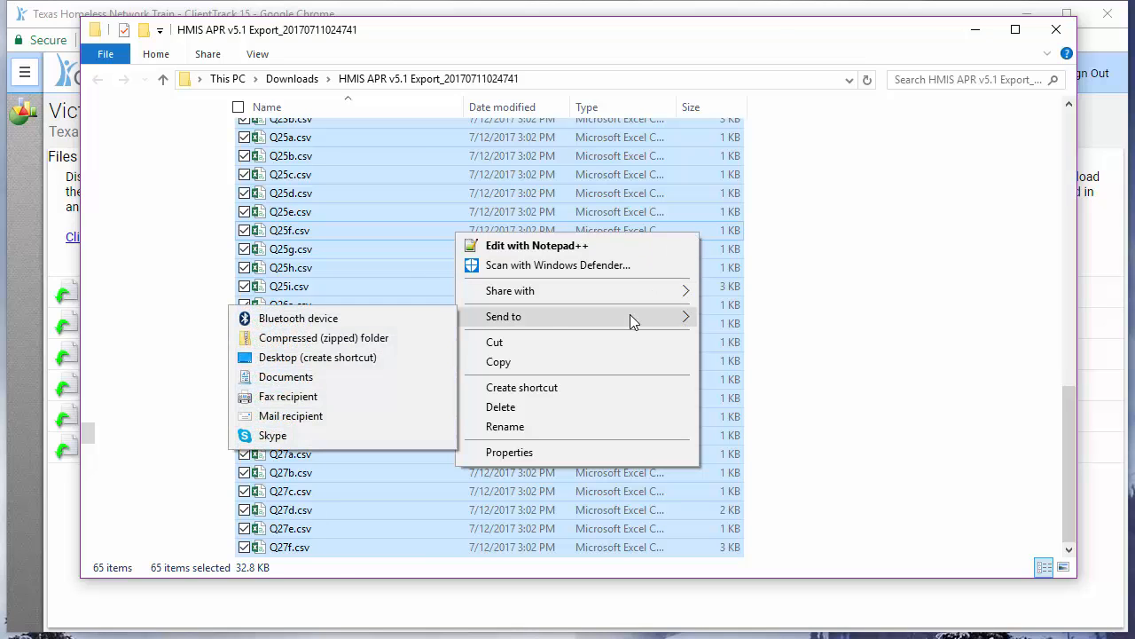
{"action": "left_click", "coordinate": [428, 345]}
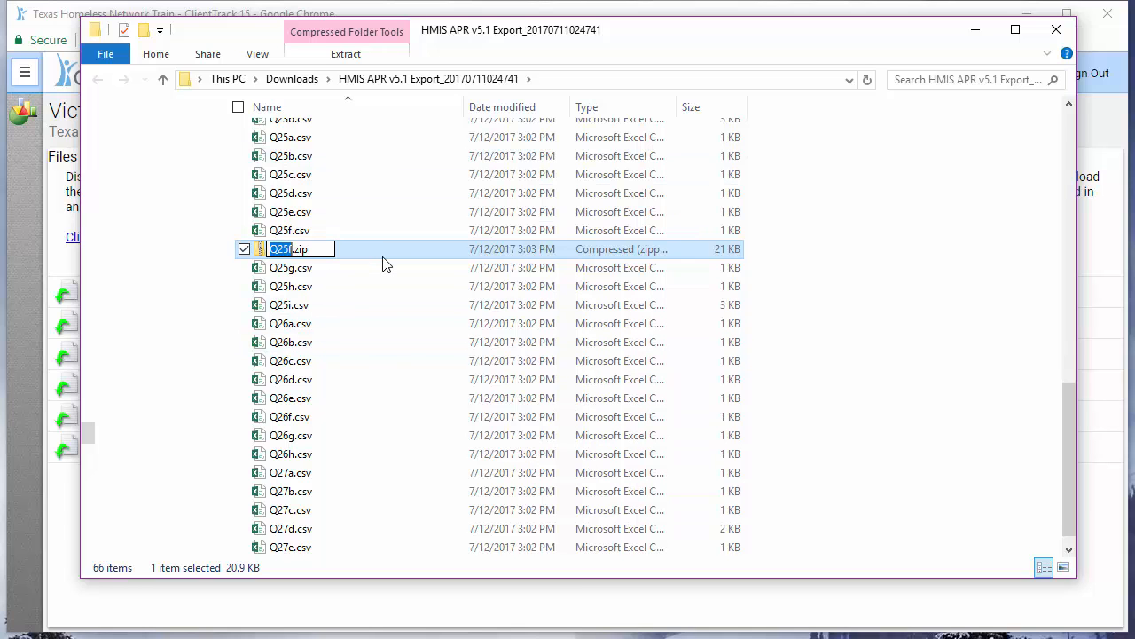
{"action": "type", "text": "APR CSV 5_1"}
{"action": "key", "text": "Return"}
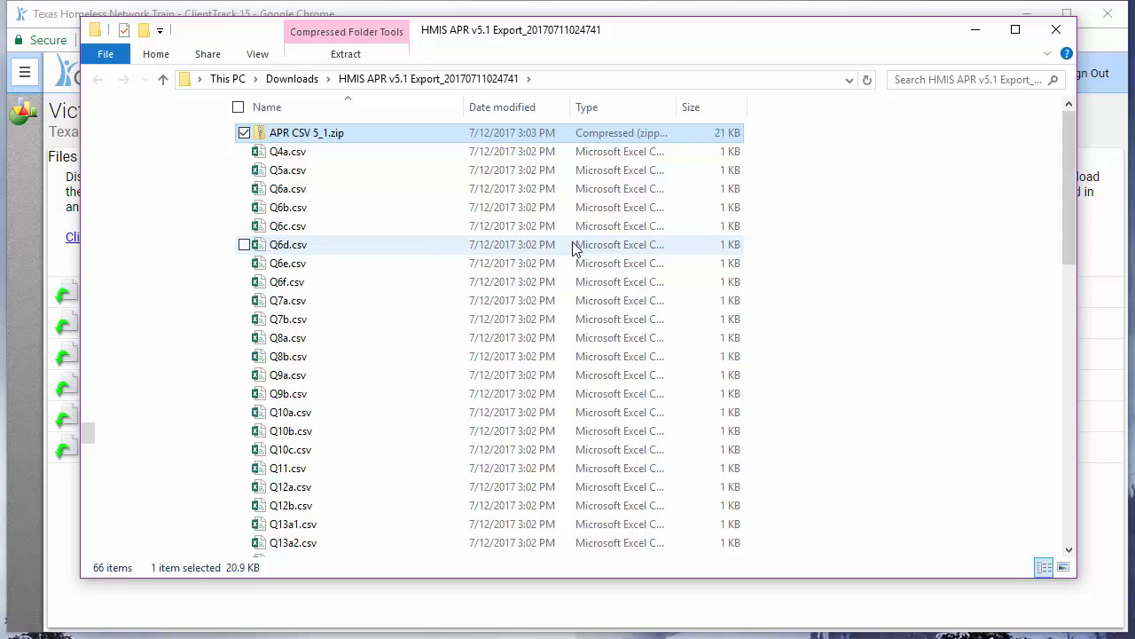
Return to ClientTrack's Files on Server list and highlight the .zip extension of HMIS APR v5.1 Export_20170711024741.zip.
{"action": "left_click", "coordinate": [68, 206]}
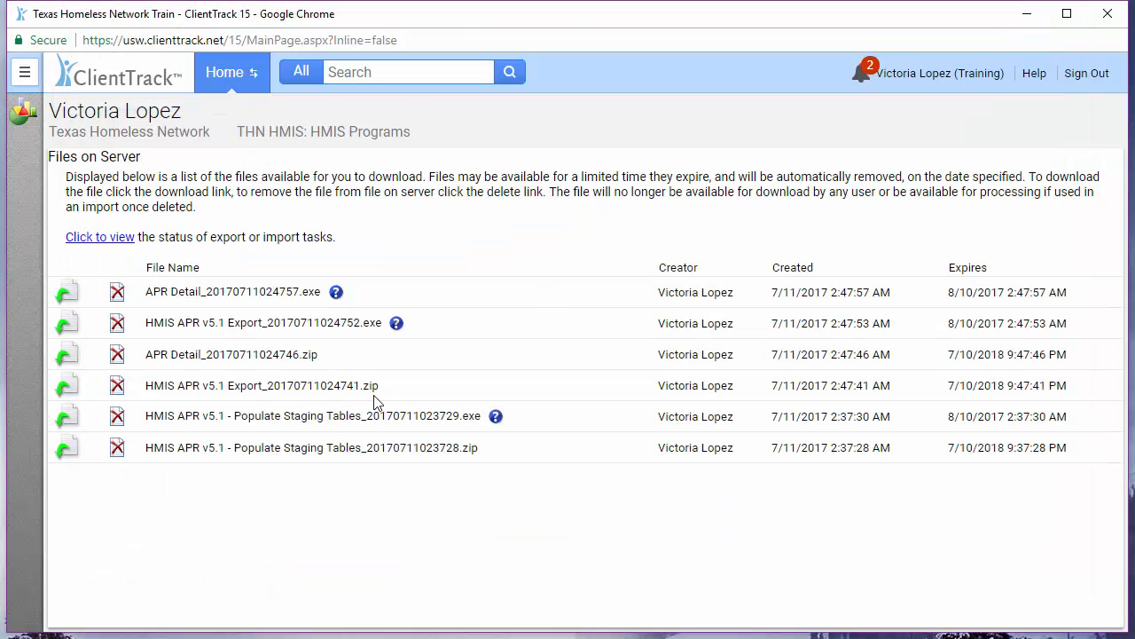
{"action": "left_click_drag", "start_coordinate": [385, 385], "coordinate": [359, 385]}
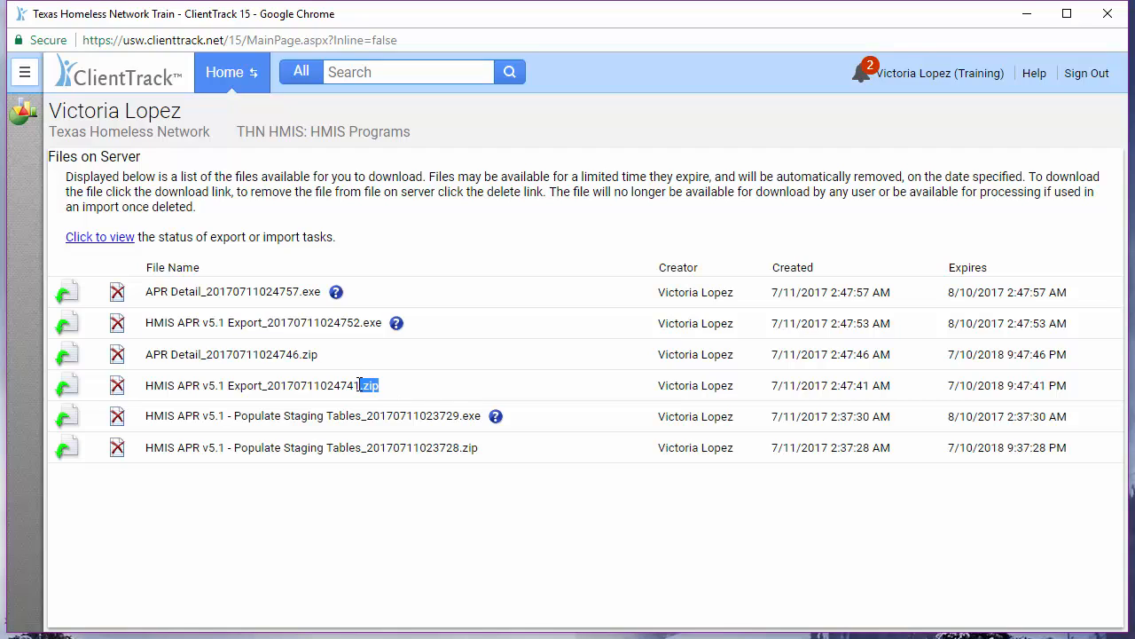